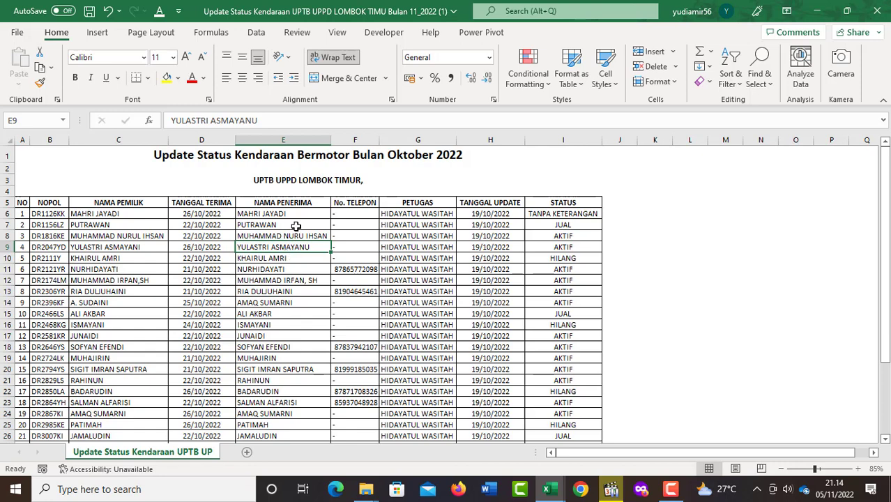
Open the printer driver's user-defined paper size settings through the sheet's page setup options.
left_click(295, 224)
left_click(301, 244)
left_click(159, 36)
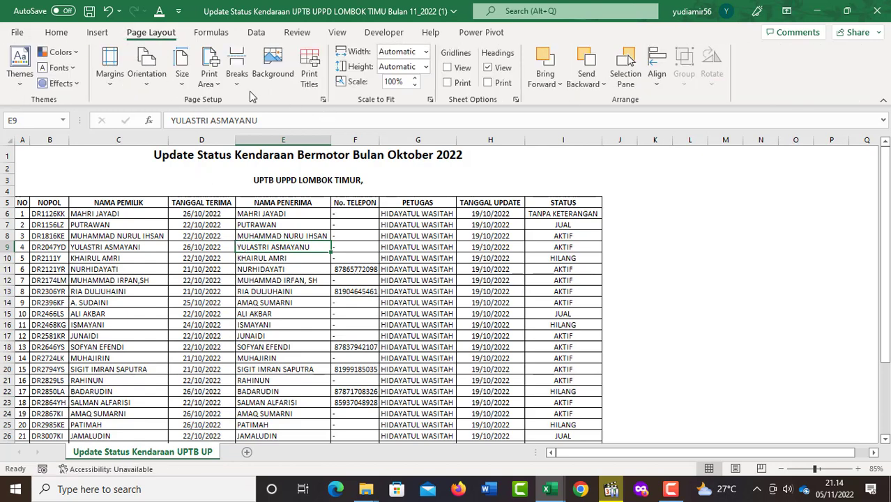
left_click(179, 83)
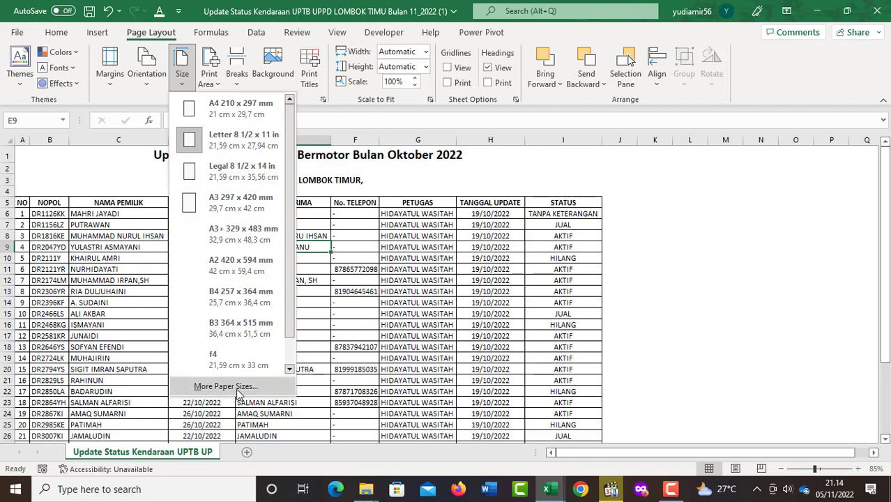
left_click(227, 386)
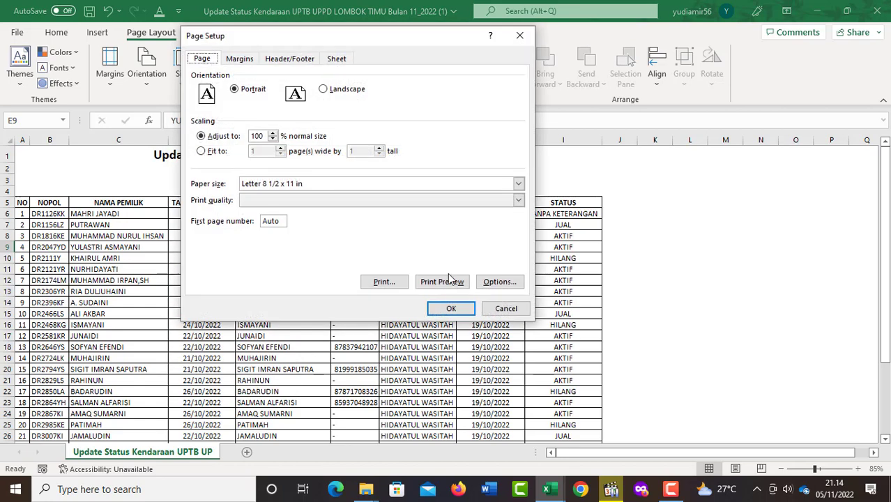
left_click(498, 283)
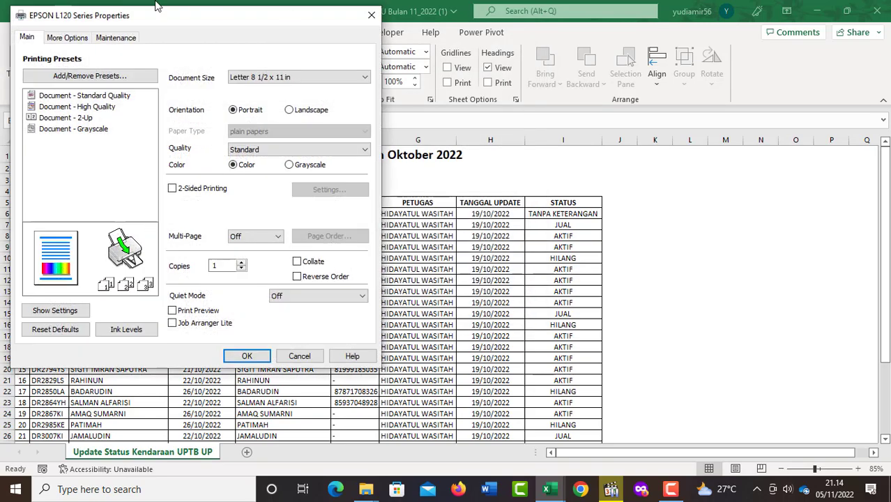
left_click_drag(134, 17, 160, 17)
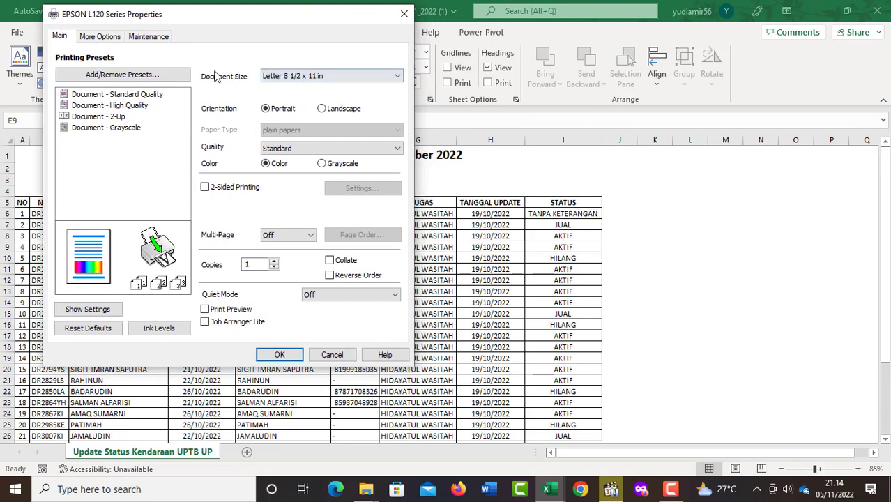
left_click(293, 81)
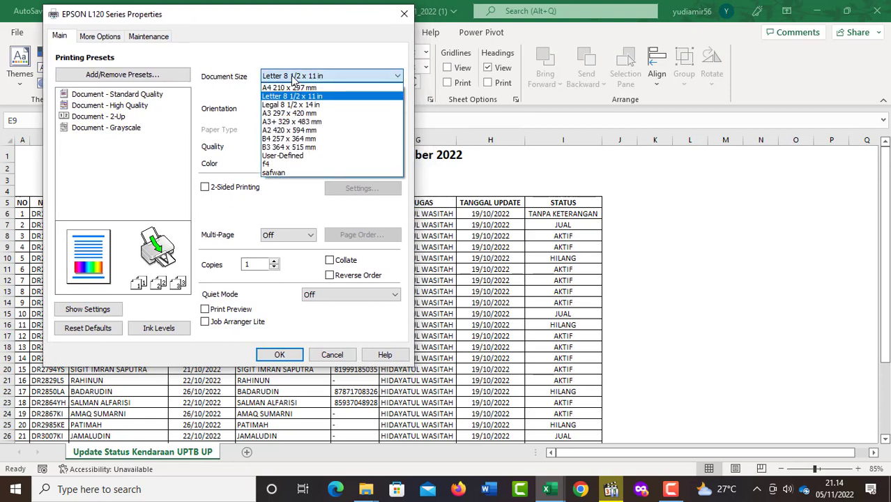
left_click(293, 53)
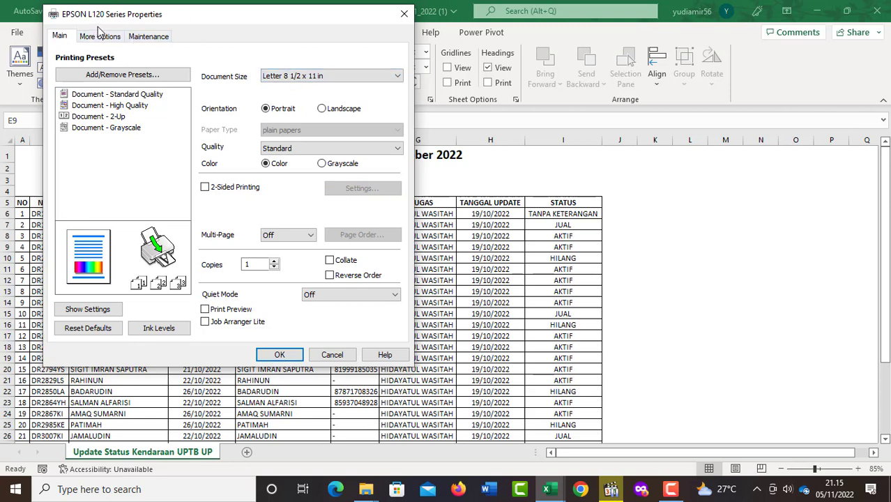
left_click(328, 77)
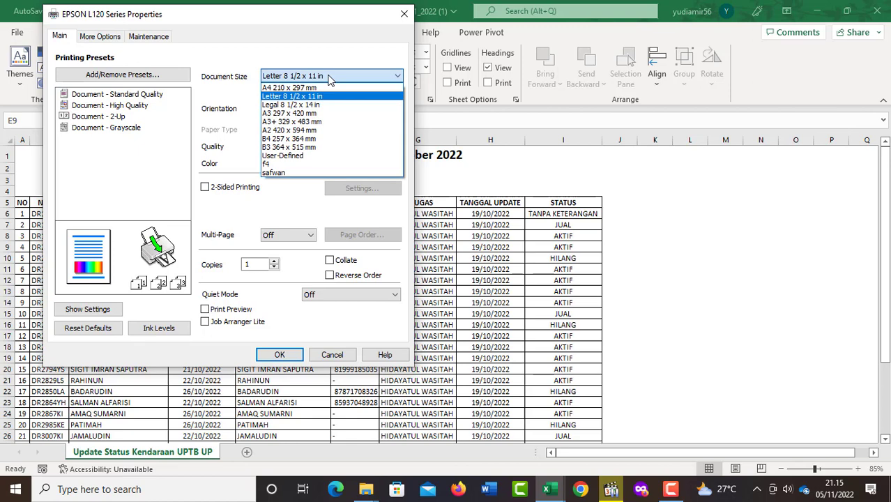
left_click(311, 158)
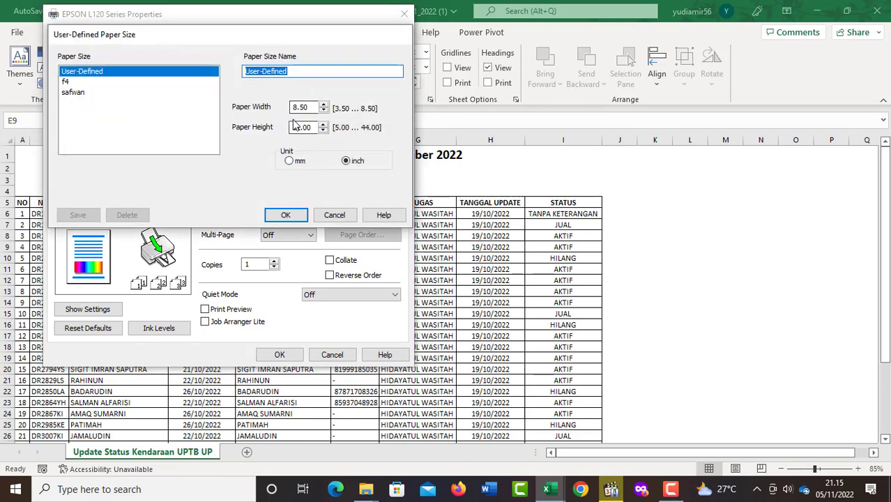
Fill in a custom paper size named F4 in millimetres with a height of 330, and cancel without saving it.
left_click(293, 167)
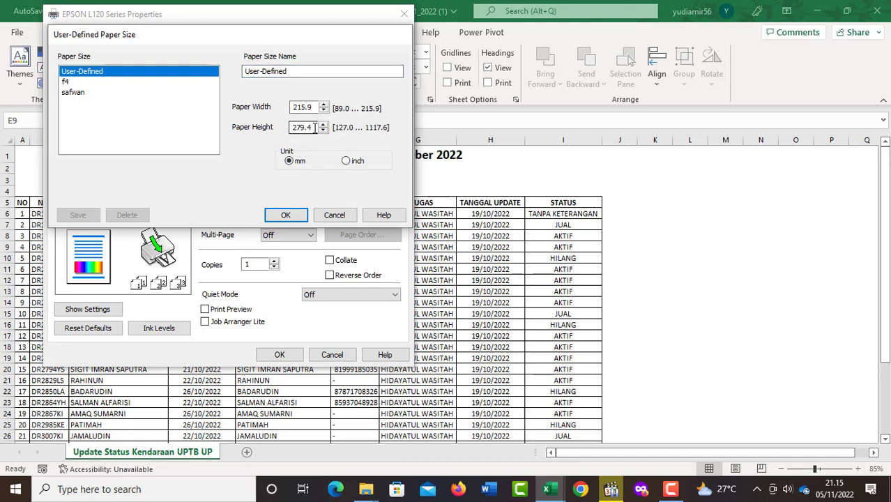
left_click_drag(311, 127, 282, 128)
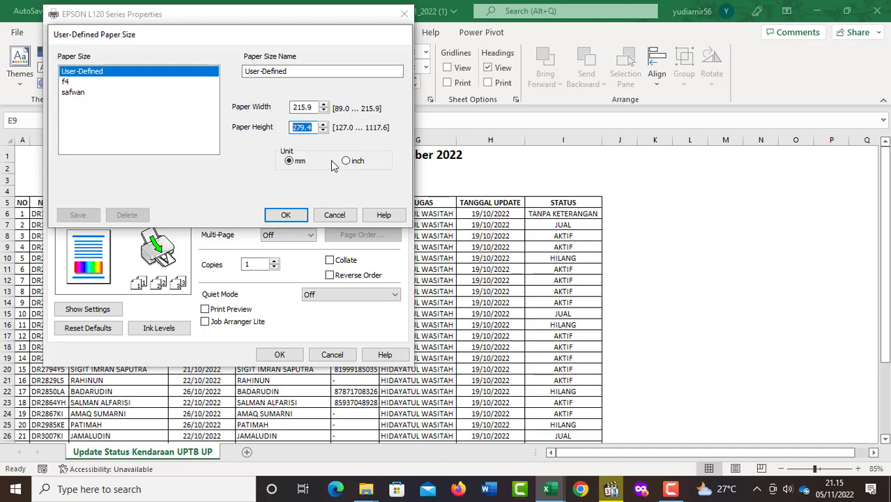
type("330")
left_click(303, 72)
type("F4")
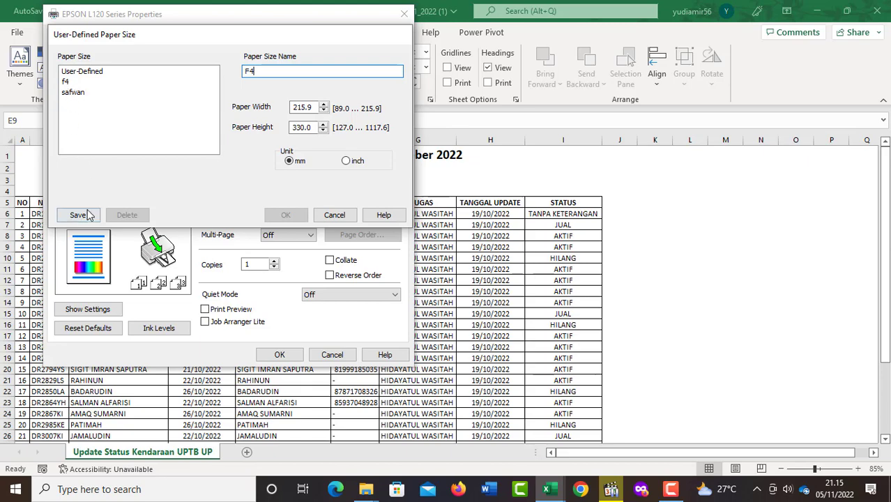
left_click(336, 215)
left_click(338, 354)
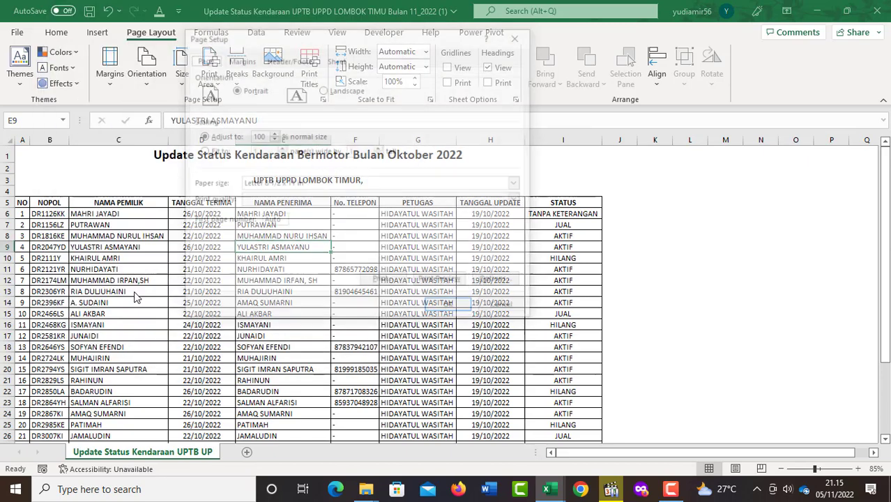
left_click(507, 307)
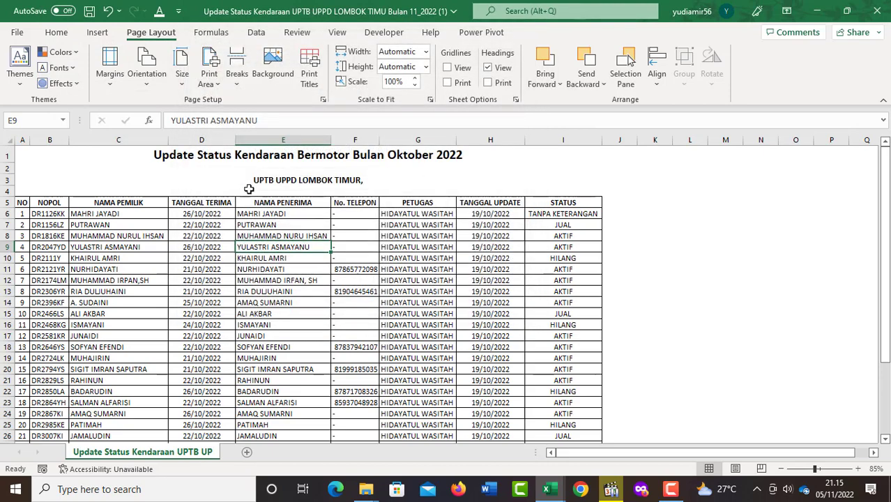
Set the sheet's paper size to f4 (21,59 cm x 33 cm) and its orientation to landscape.
left_click(182, 70)
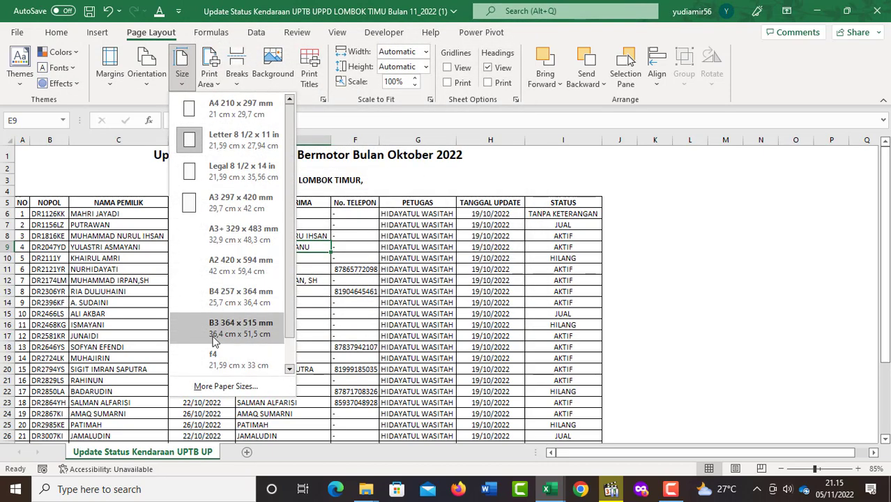
left_click(226, 359)
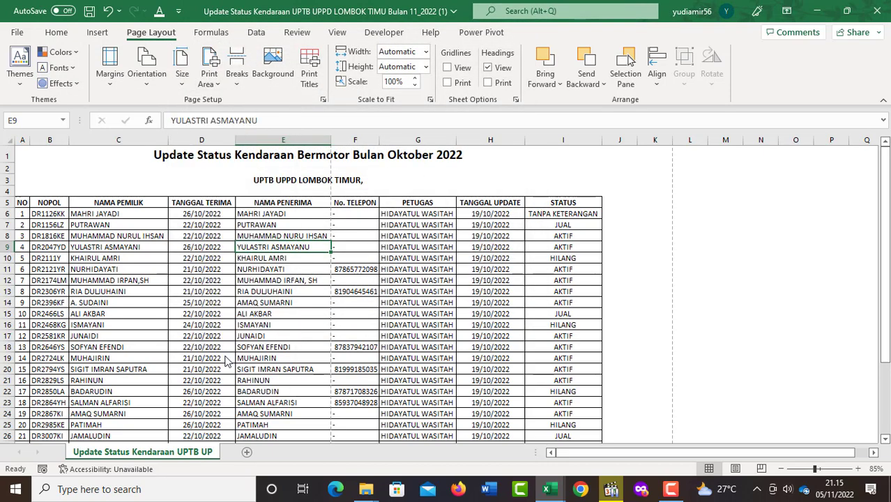
left_click(579, 234)
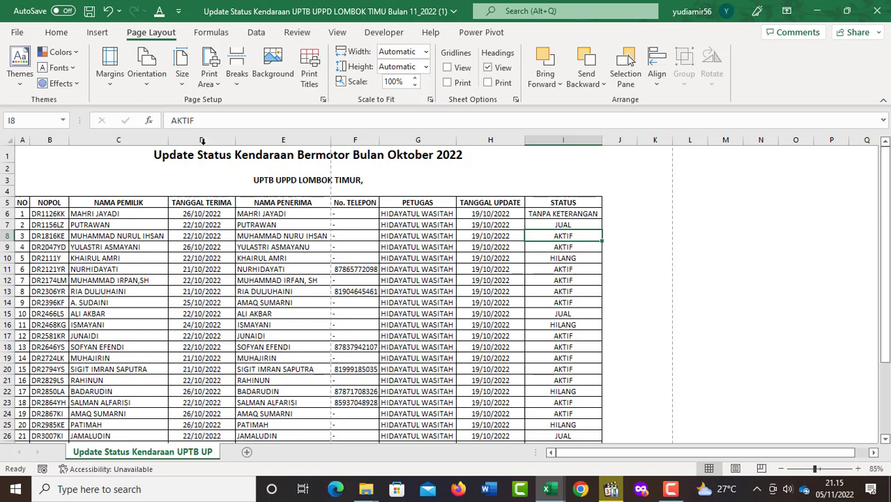
left_click(146, 73)
left_click(154, 141)
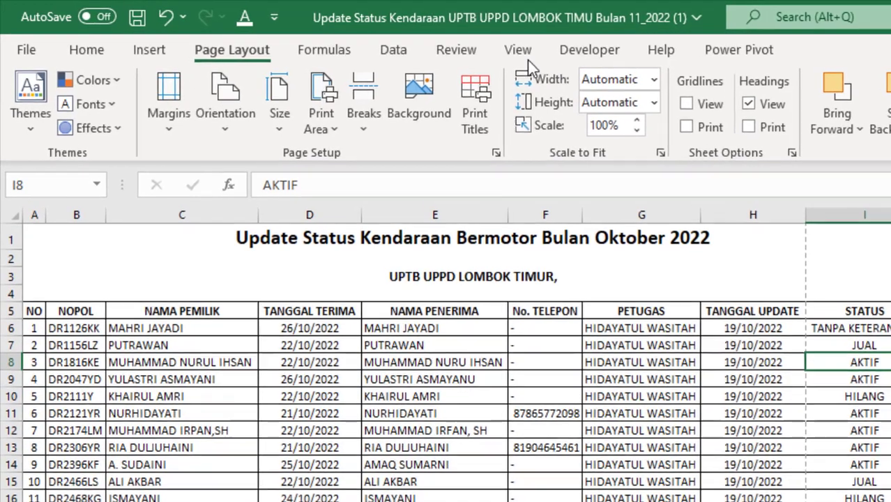
Switch to Page Break Preview and move the page breaks to the table's outer edges so columns A to I and rows 1 to 35 form one page.
left_click(337, 32)
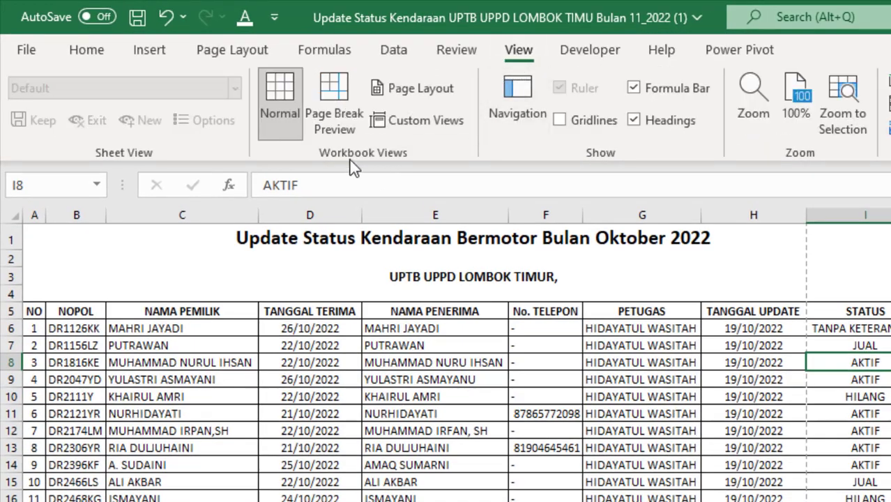
left_click(339, 115)
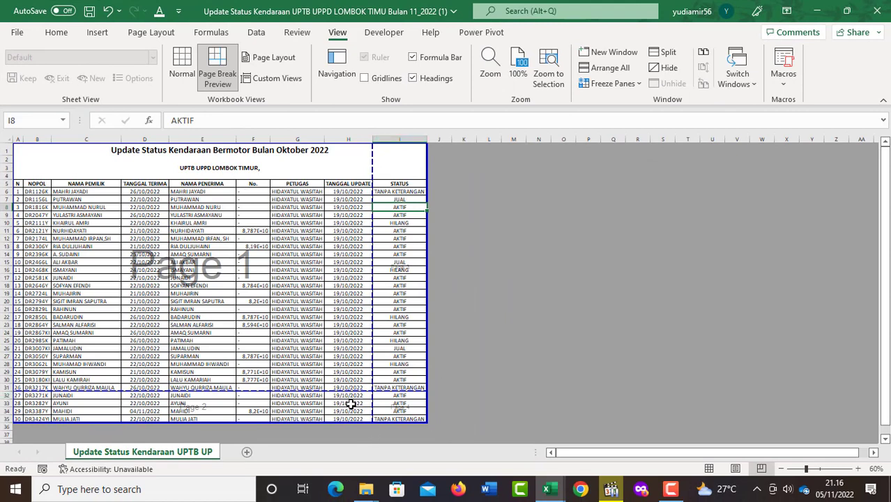
left_click(285, 263)
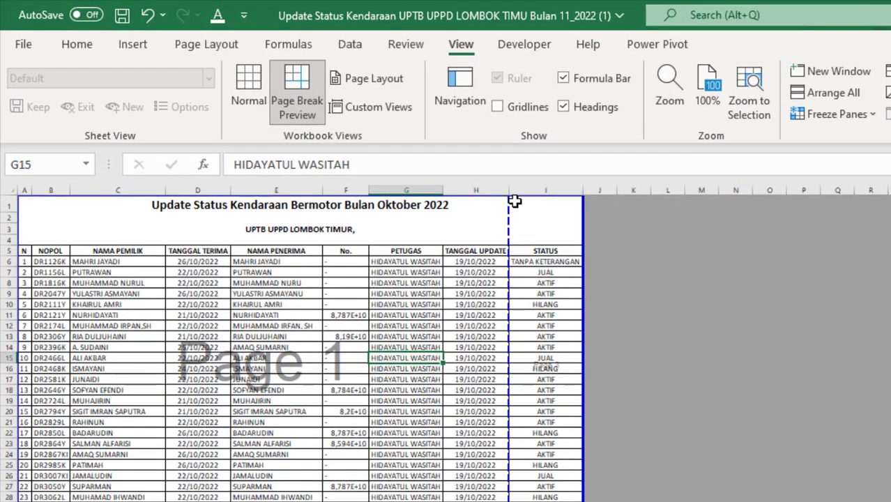
left_click_drag(504, 228, 589, 251)
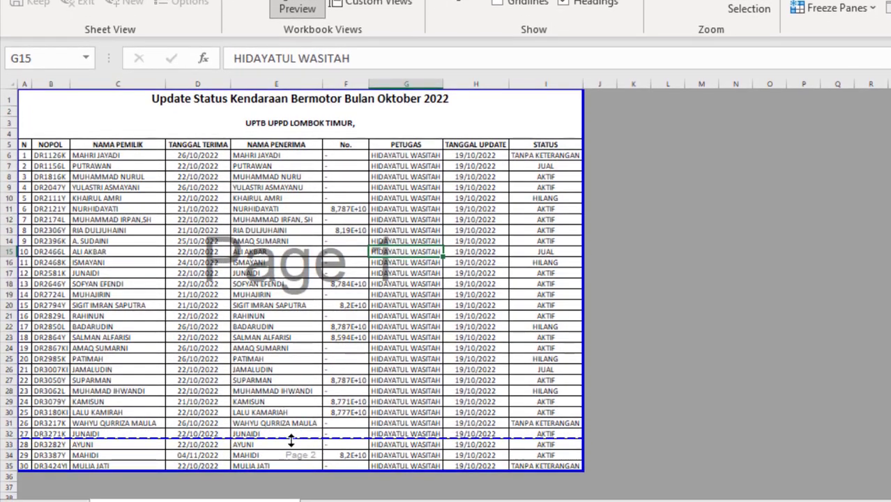
left_click_drag(292, 440, 322, 478)
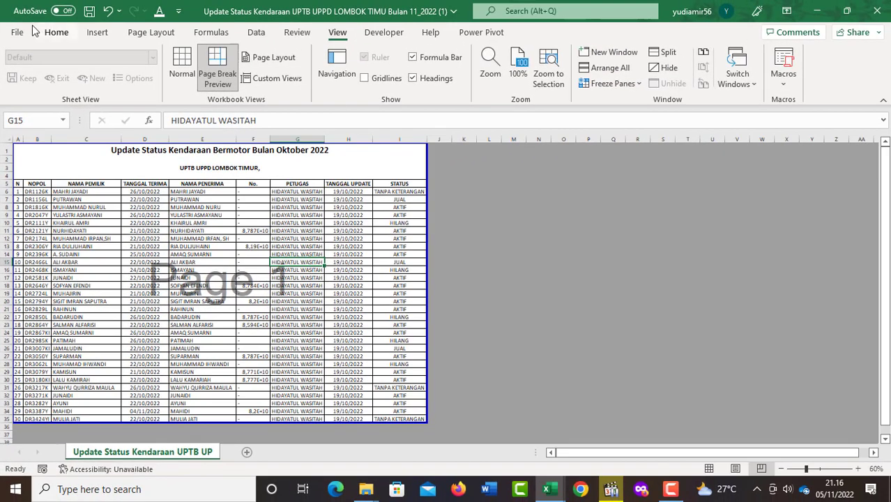
Show the sheet's print preview and narrow the right page margin by moving it closer to the paper edge.
left_click(19, 32)
left_click(46, 236)
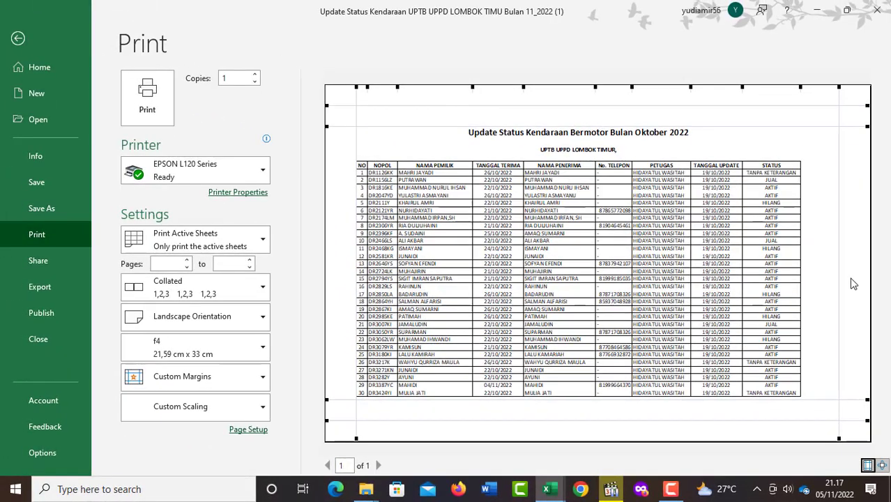
left_click_drag(840, 260, 863, 263)
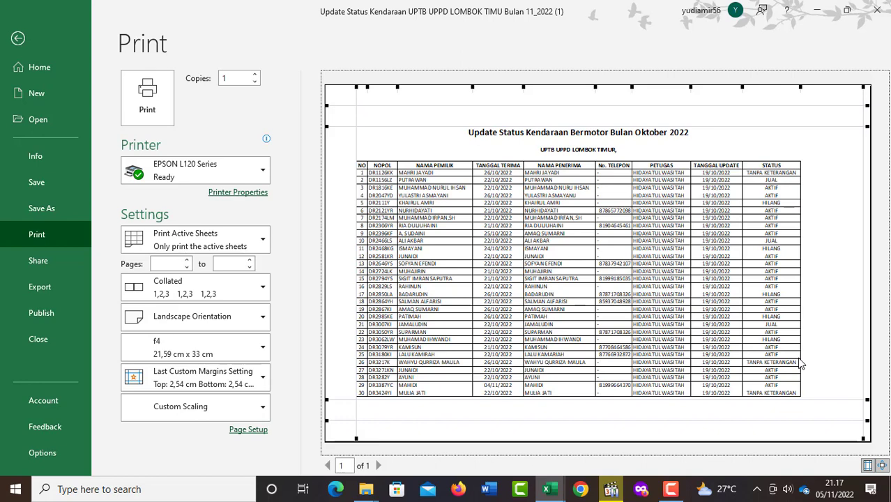
Set the print scaling to 95% of normal size in the page setup.
left_click(252, 429)
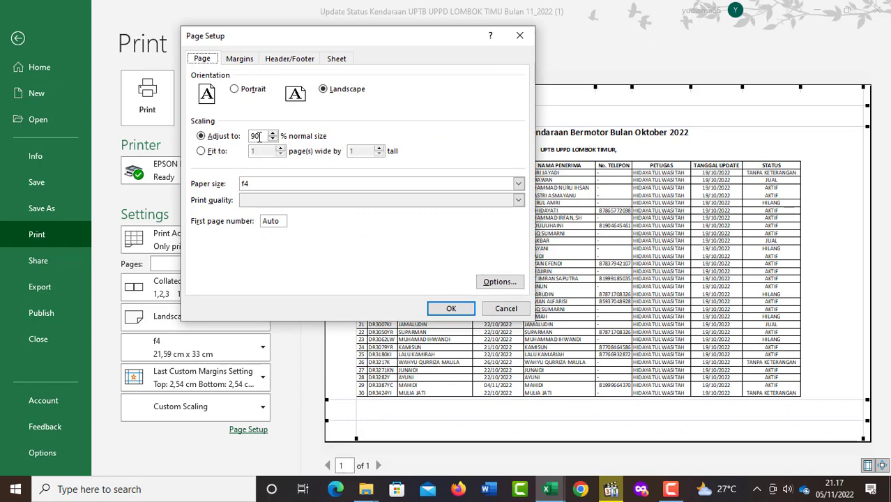
left_click(228, 135)
type("80")
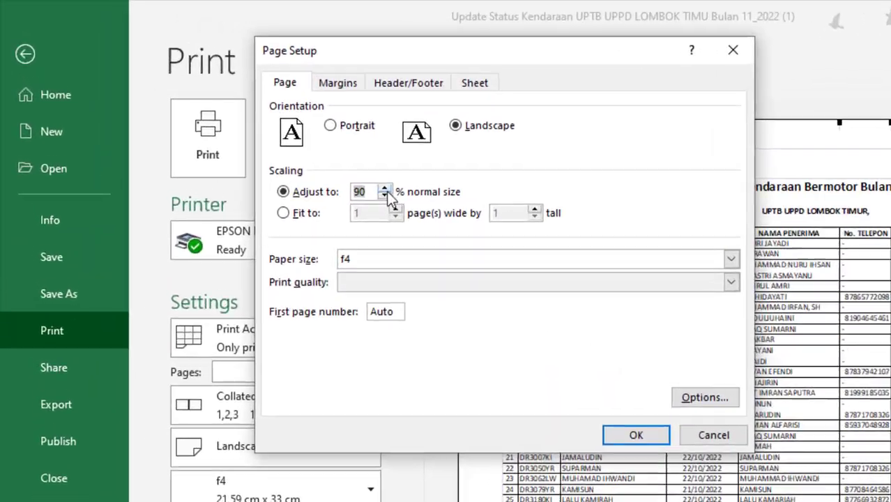
left_click(272, 133)
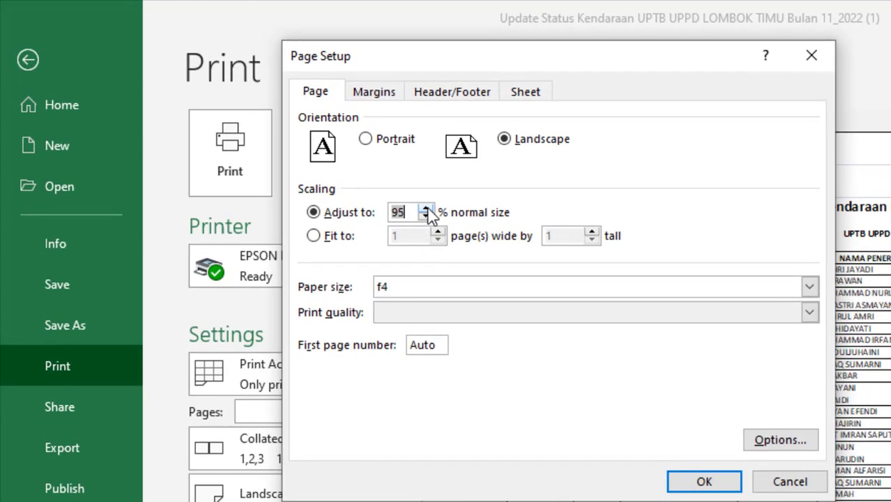
left_click(700, 481)
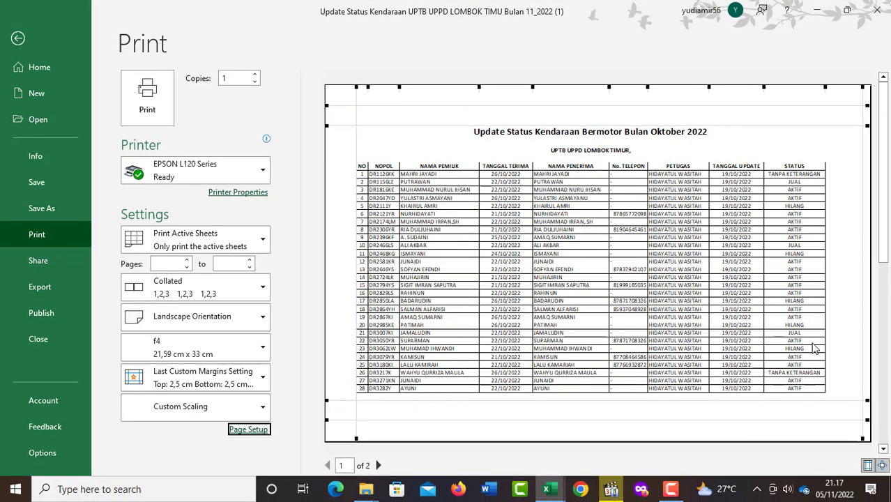
Check both preview pages and reduce the bottom margin to about 1,4 cm so the last two table rows fit on the first page.
left_click(378, 466)
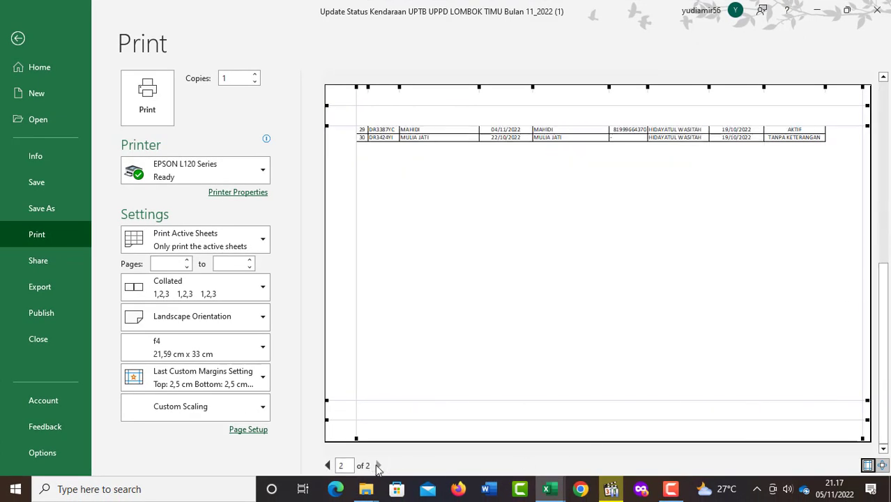
left_click(329, 466)
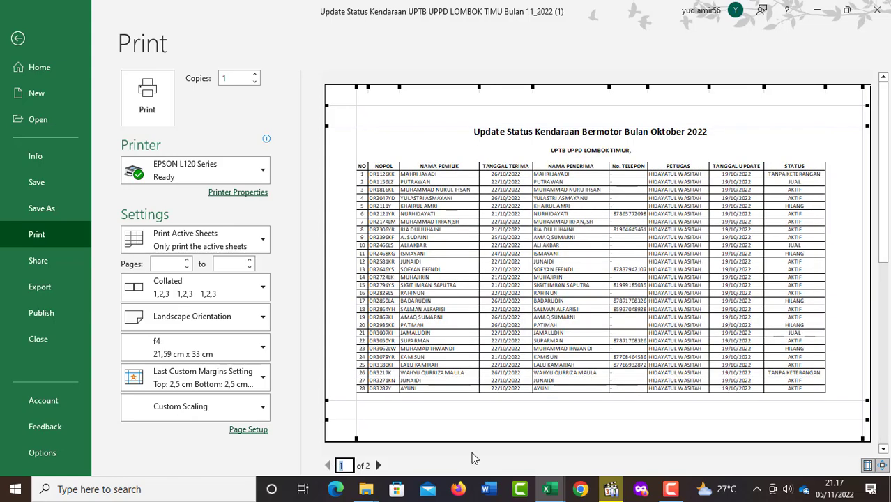
left_click(378, 464)
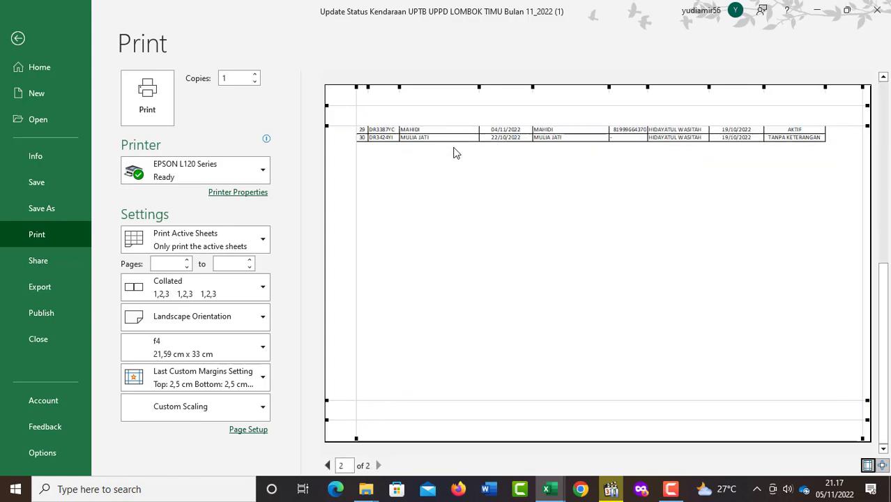
left_click(328, 465)
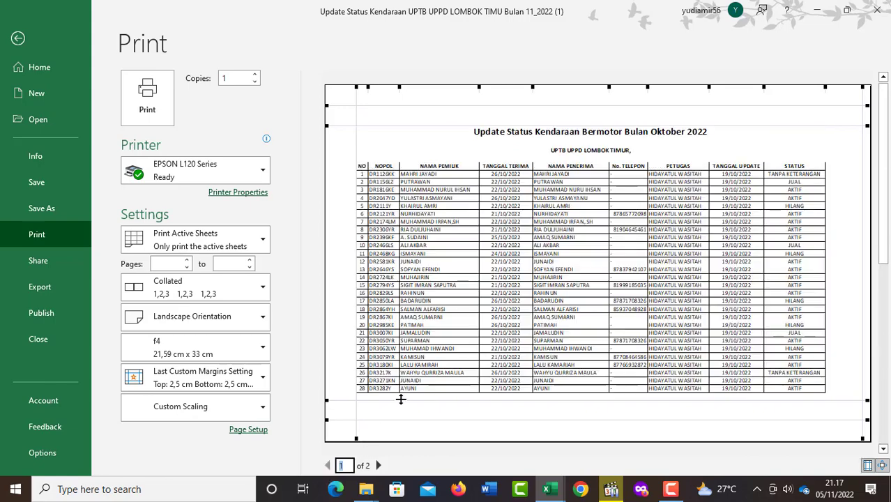
left_click_drag(410, 401, 410, 419)
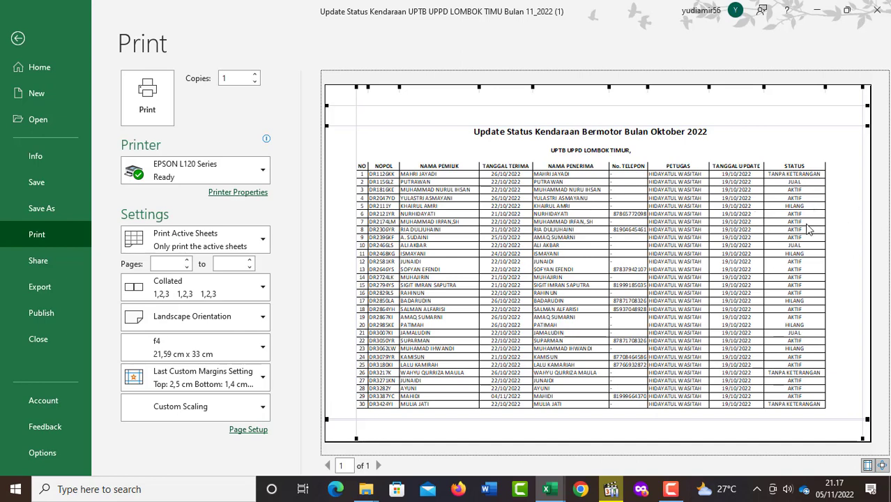
Raise the print scaling to 97% of normal size and increase it slightly further through a second page setup change.
left_click(250, 430)
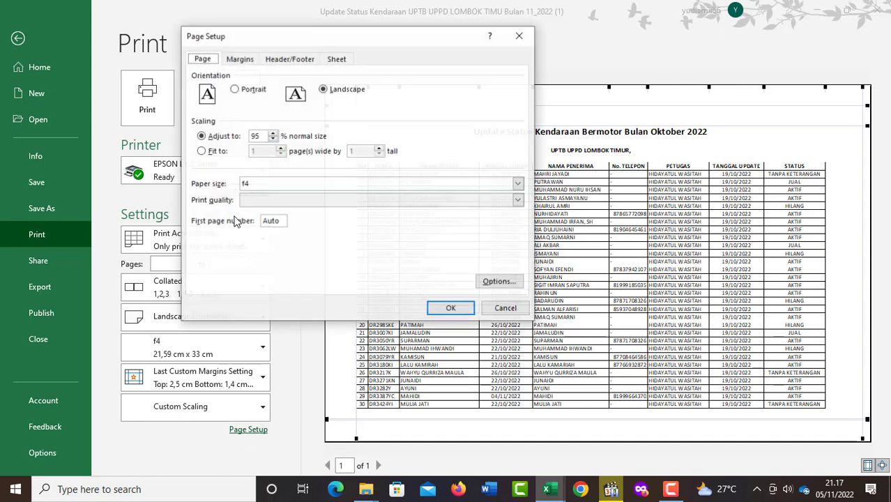
left_click(256, 136)
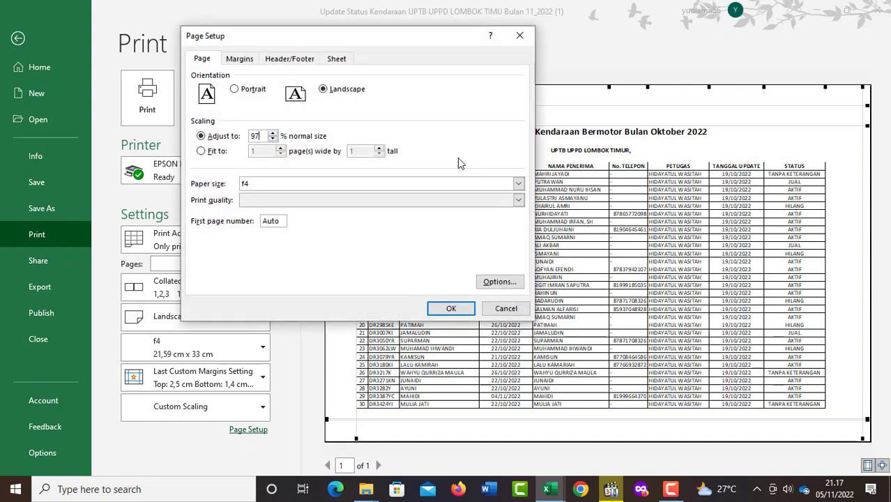
left_click(450, 311)
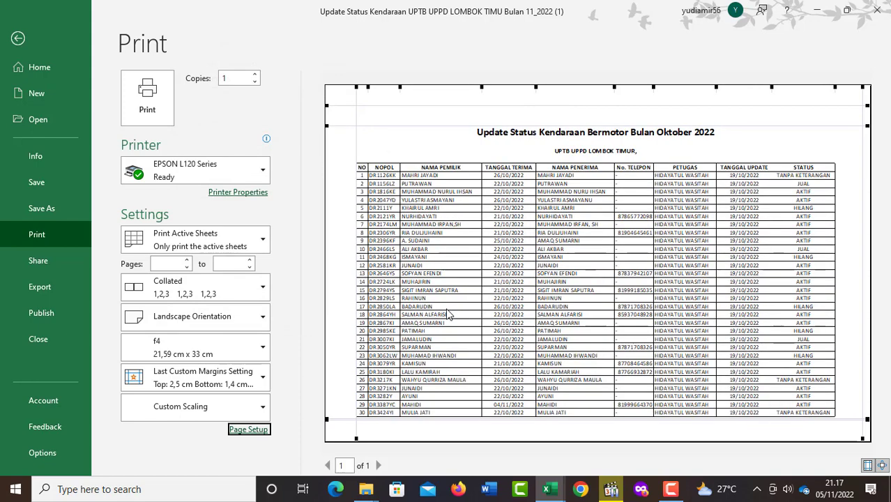
left_click(256, 431)
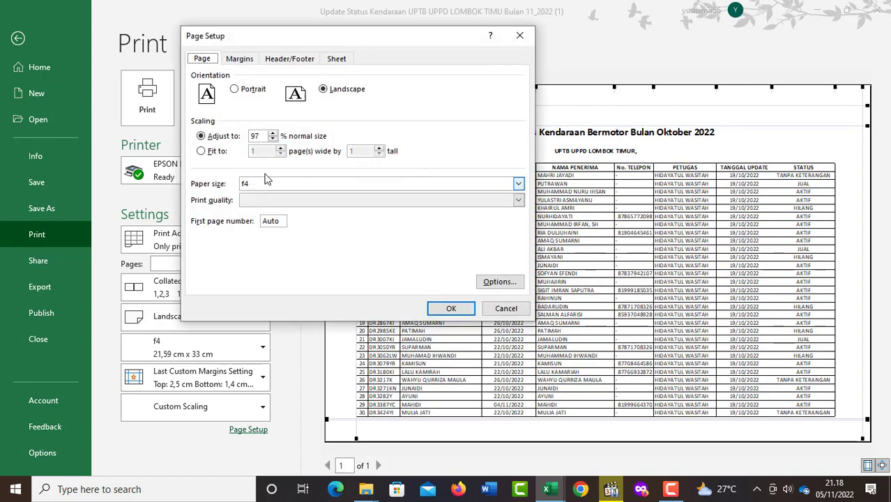
double_click(258, 136)
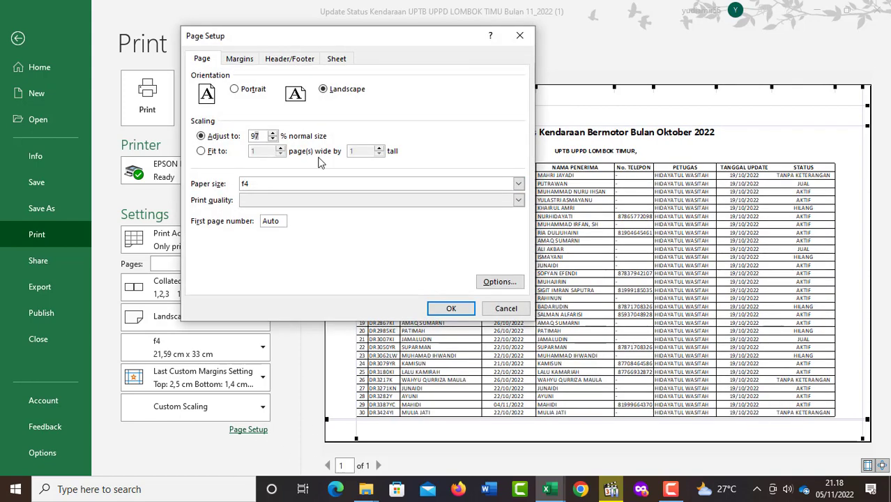
key("Return")
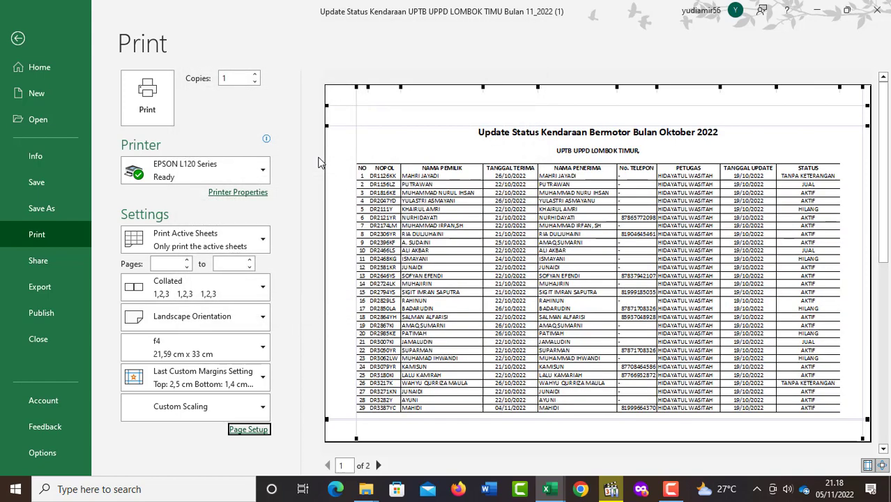
Move the right margin slightly outward and narrow the STATUS column a little so its right border prints.
left_click(864, 166)
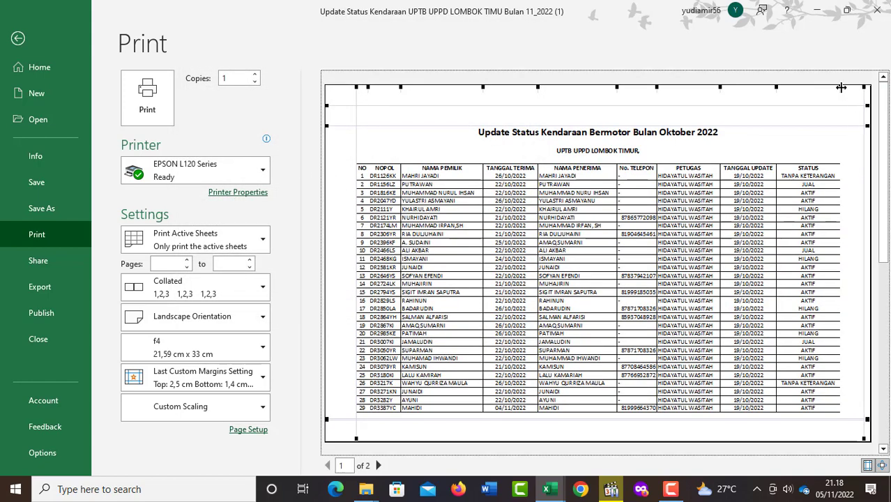
left_click_drag(840, 88, 838, 88)
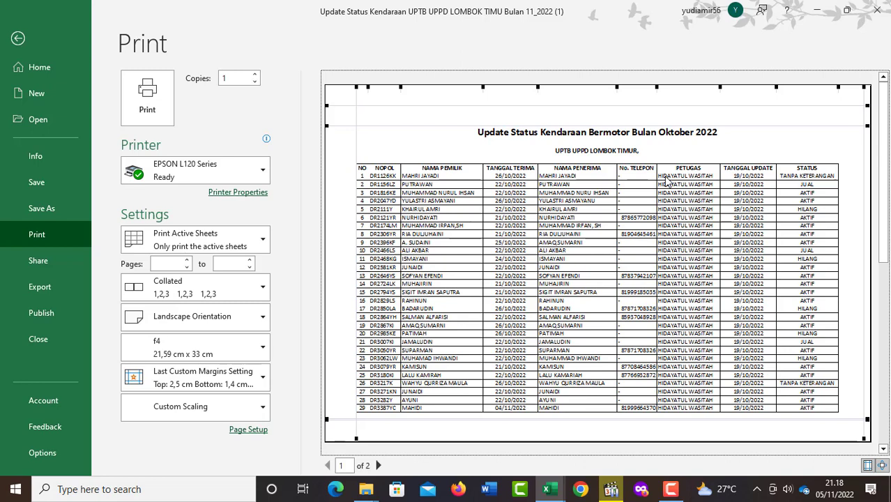
Check the second preview page, reduce the top margin to 1,83 cm to fit row 30 on page one, and leave the preview.
left_click(377, 466)
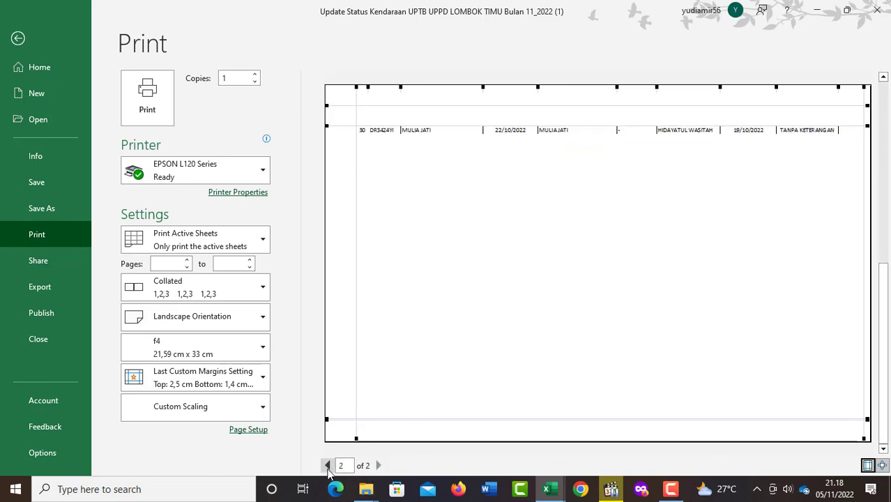
left_click(327, 466)
left_click_drag(454, 124, 455, 113)
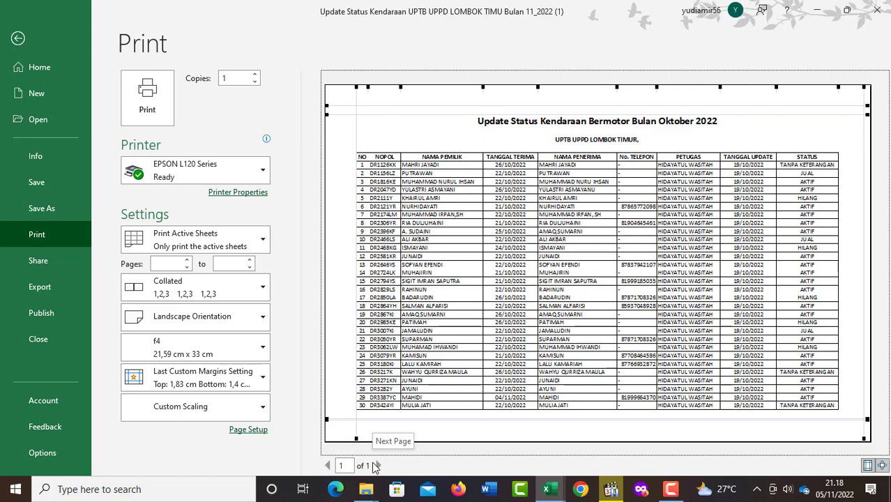
left_click(18, 40)
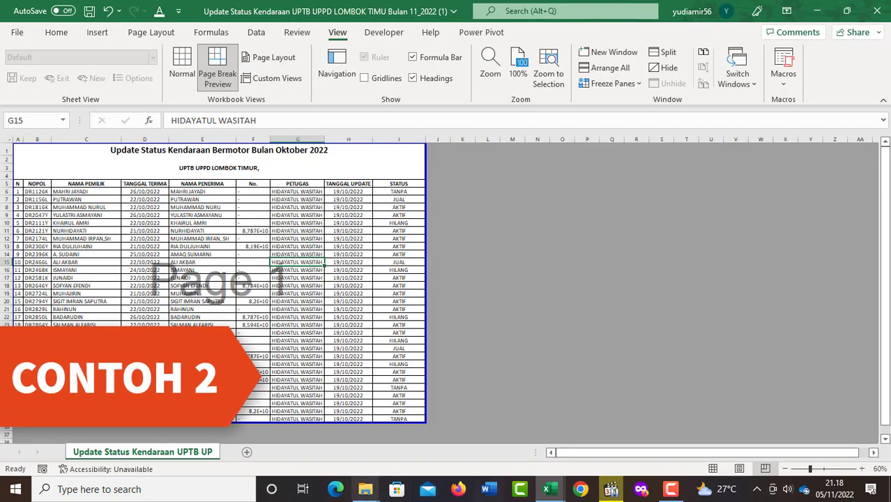
Switch to the DAFTAR USULAN PENERIMA SUBSIDI workbook and reduce the zoom to 55% to show the whole table.
mouse_move(548, 490)
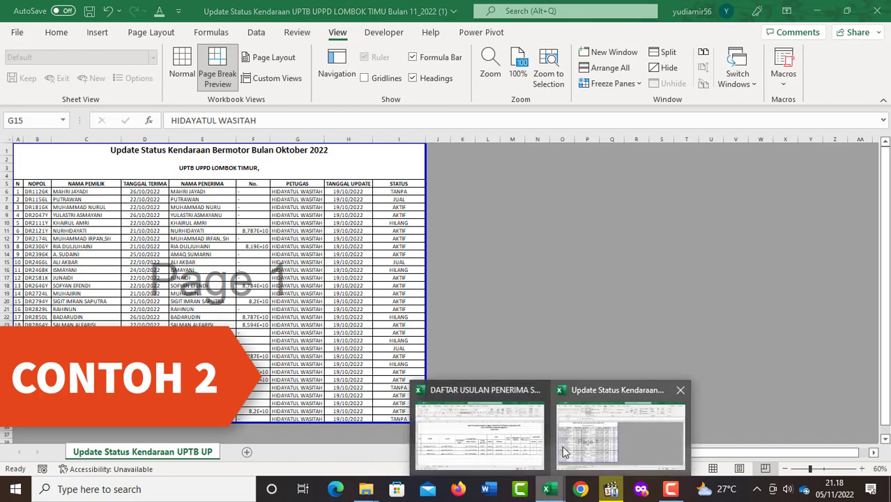
left_click(525, 438)
left_click(386, 272)
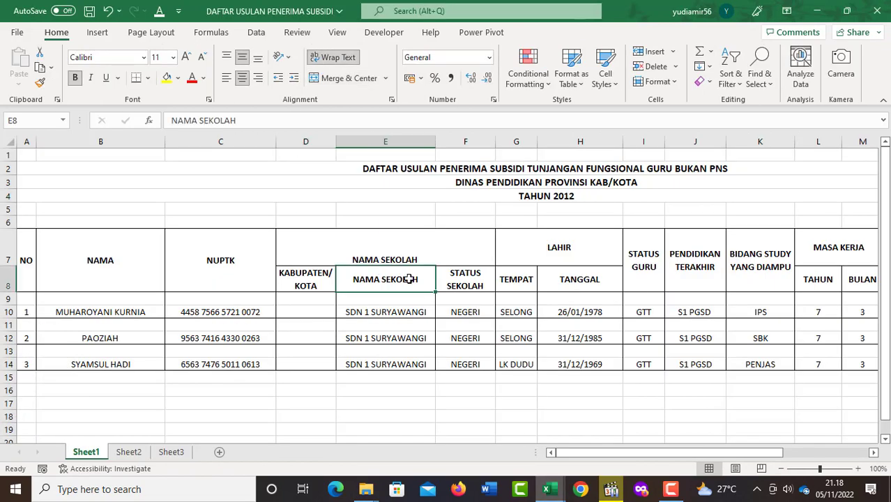
scroll(410, 281, "down", 1)
scroll(410, 282, "down", 2)
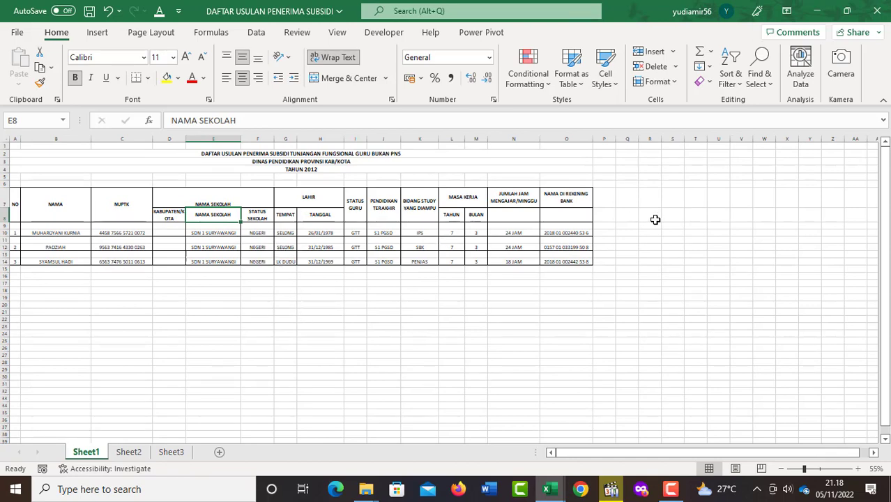
Set Sheet1's page orientation to landscape and its paper size to f4 (21,59 cm x 33 cm).
left_click(320, 214)
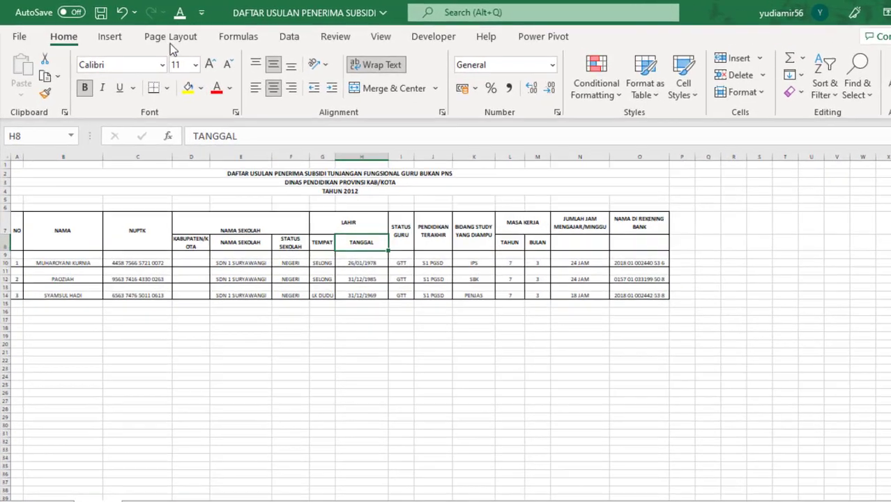
left_click(150, 33)
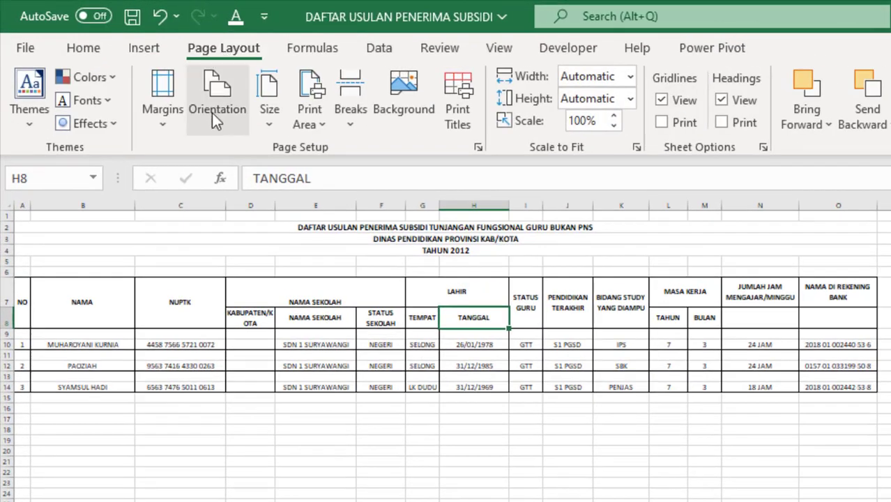
left_click(145, 83)
left_click(238, 203)
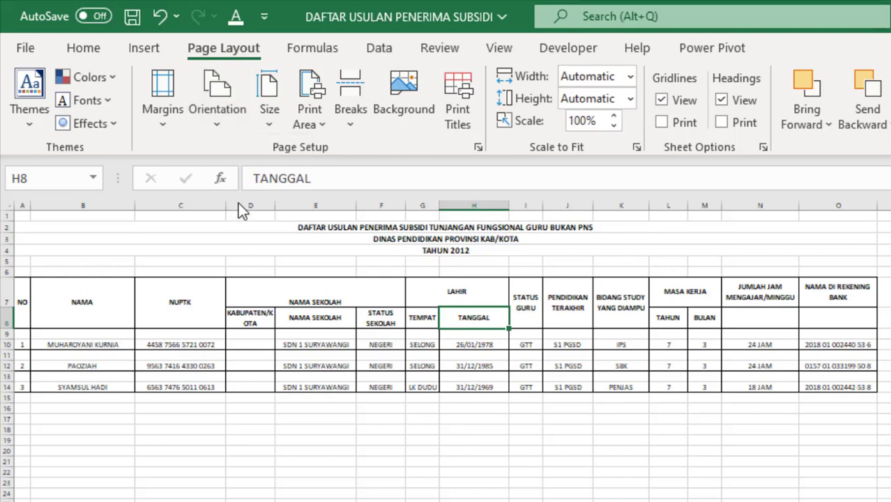
left_click(276, 130)
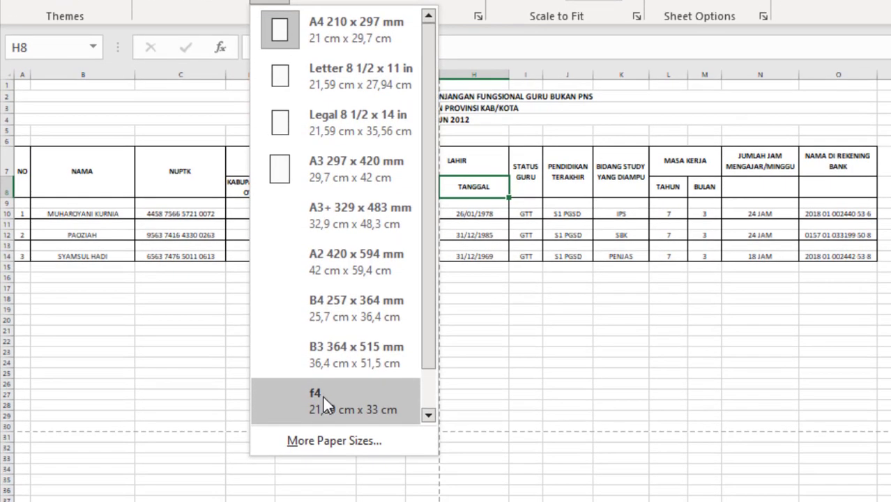
left_click(322, 395)
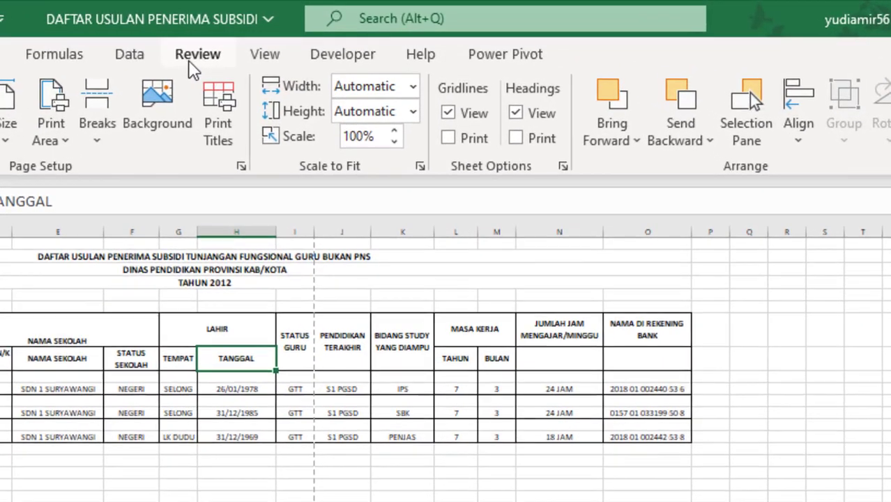
Switch to Page Break Preview and move the vertical page break from after column I to column O's outer edge.
left_click(334, 37)
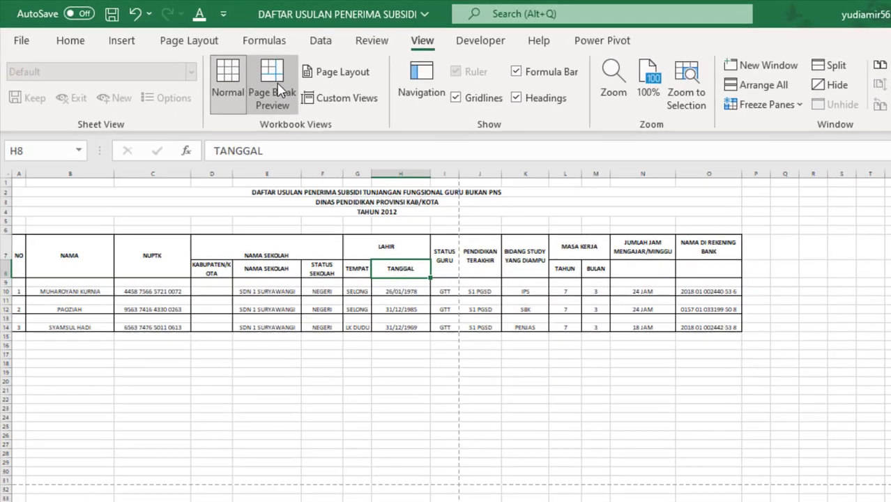
left_click(63, 120)
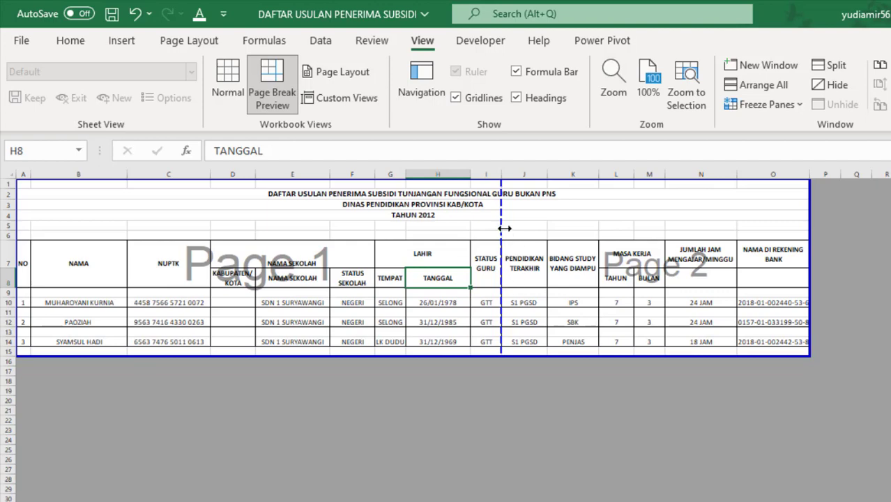
left_click_drag(502, 227, 816, 263)
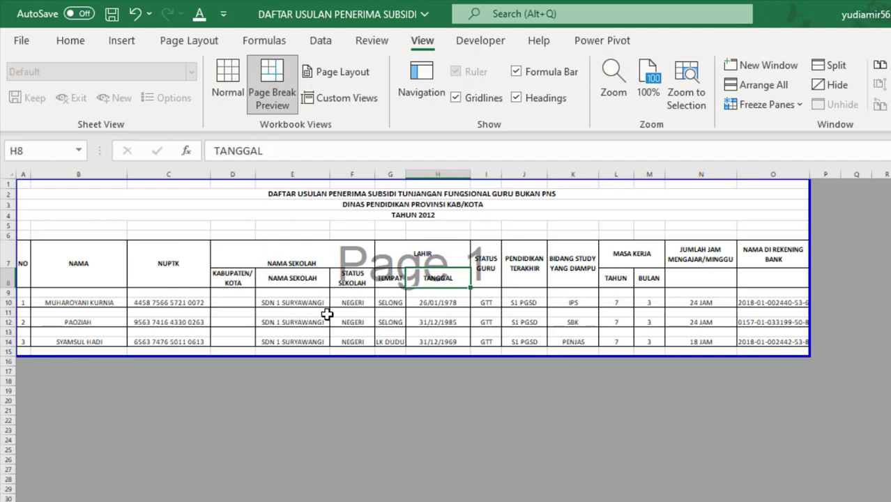
left_click(494, 302)
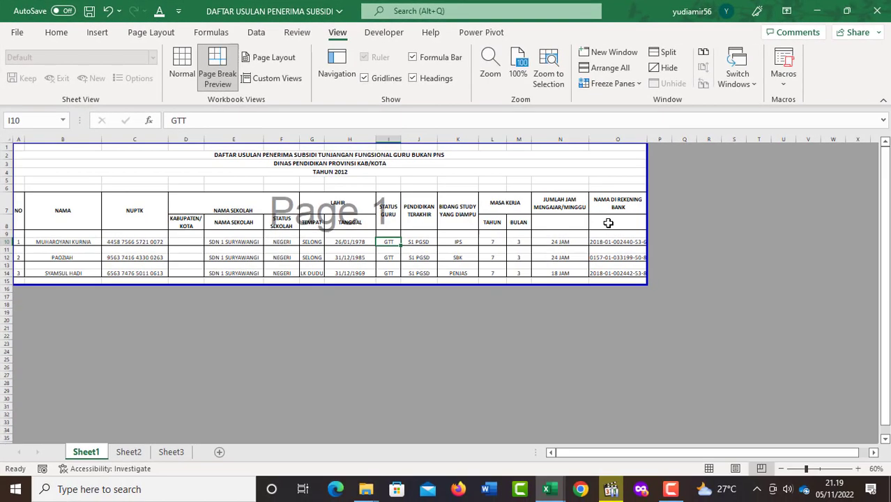
left_click(608, 223)
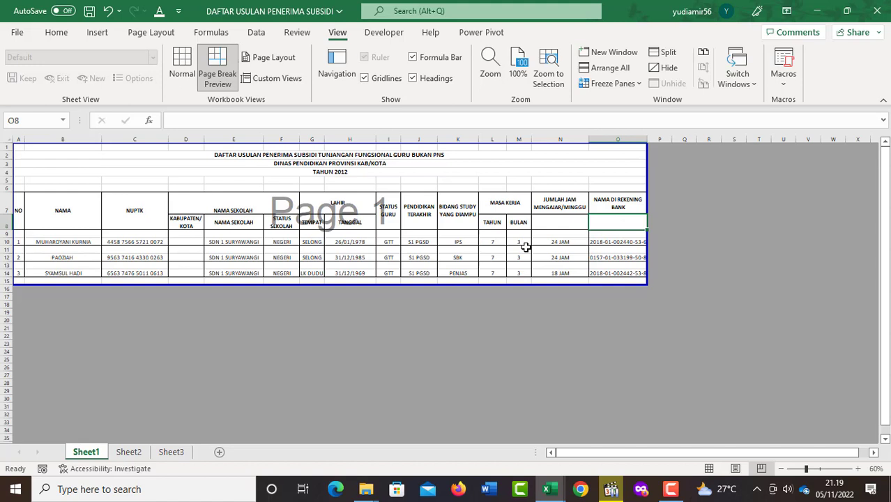
left_click(487, 241)
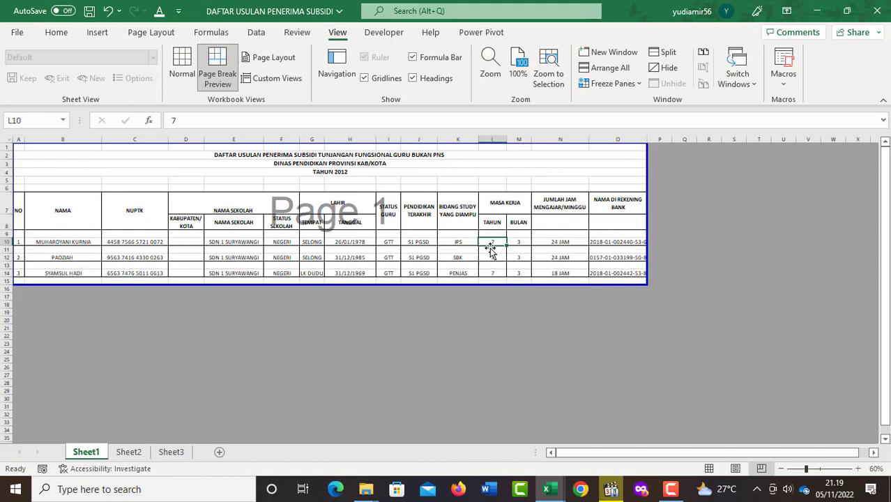
Open the print preview, show the margins, and move the right and left margins close to the paper edges.
left_click(19, 32)
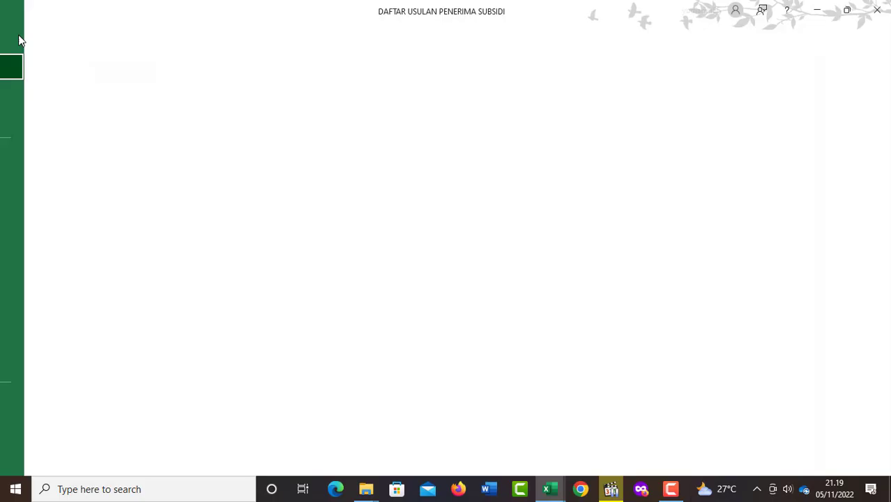
left_click(37, 236)
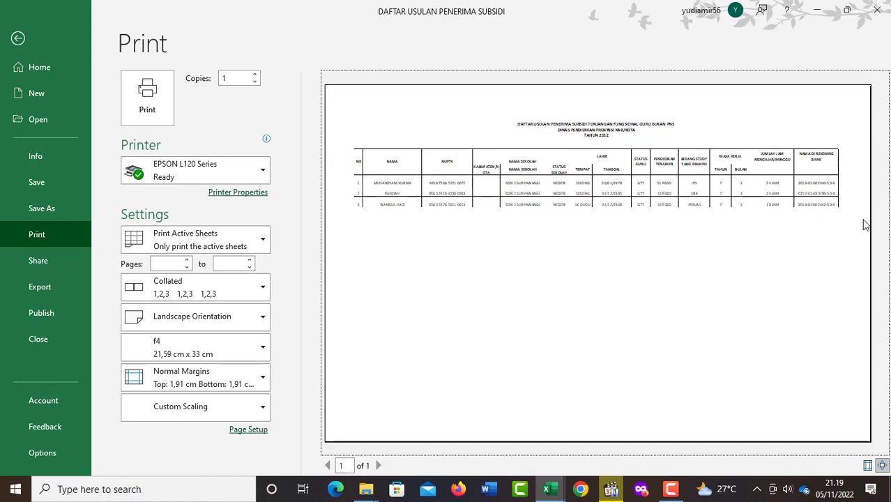
left_click(867, 466)
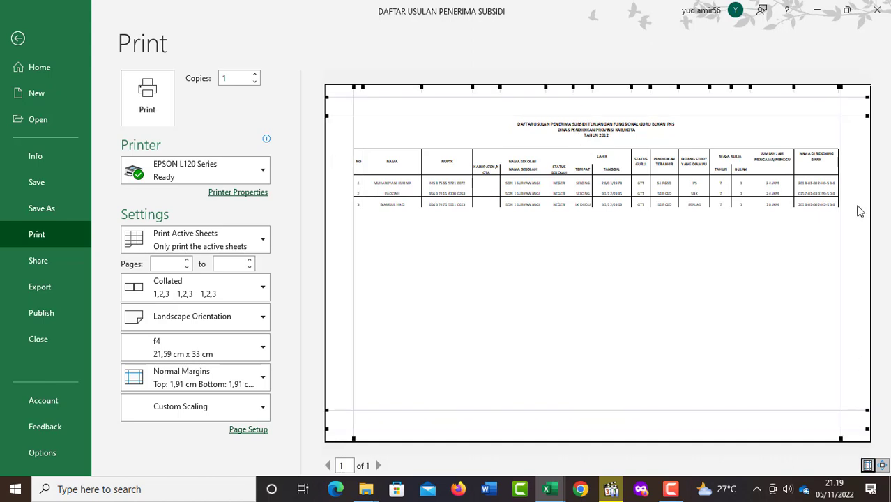
left_click_drag(840, 135, 865, 135)
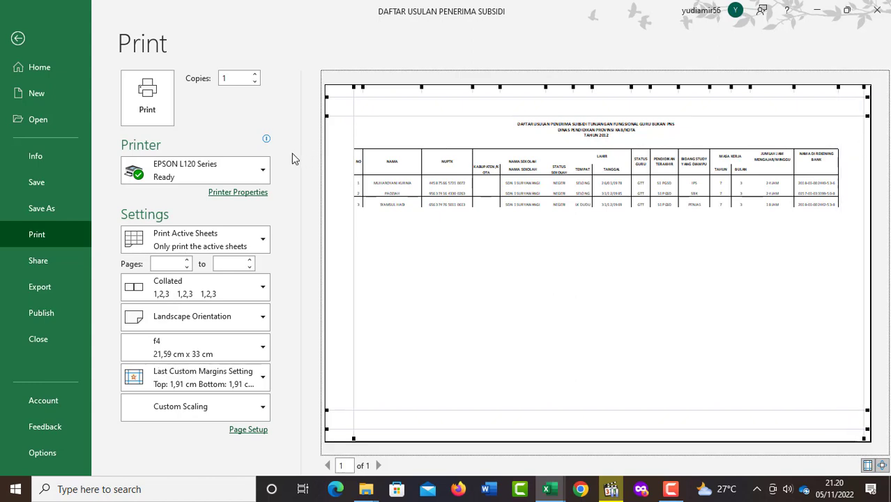
left_click_drag(354, 137, 330, 136)
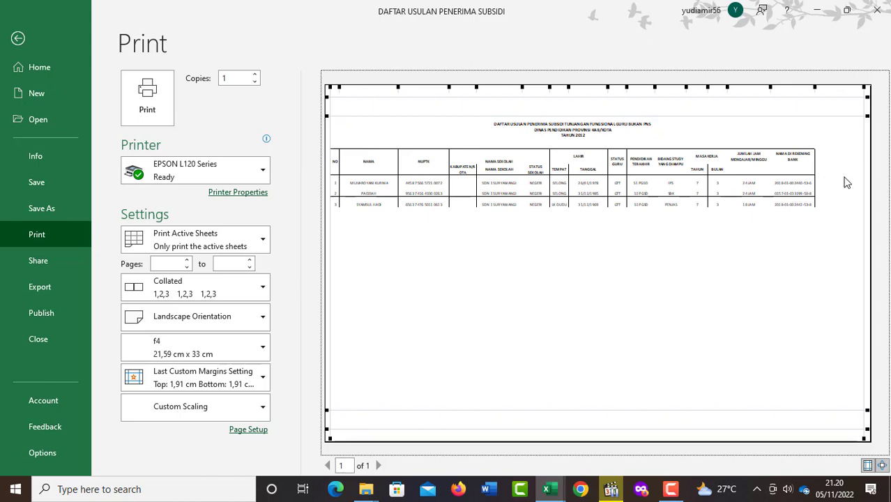
Set the print scaling to 70% of normal size in the page setup.
left_click(249, 430)
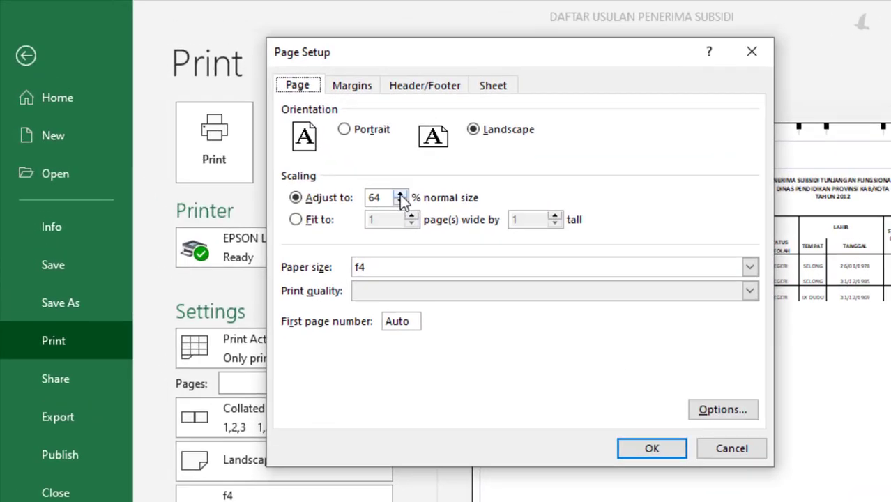
left_click(274, 133)
left_click(415, 203)
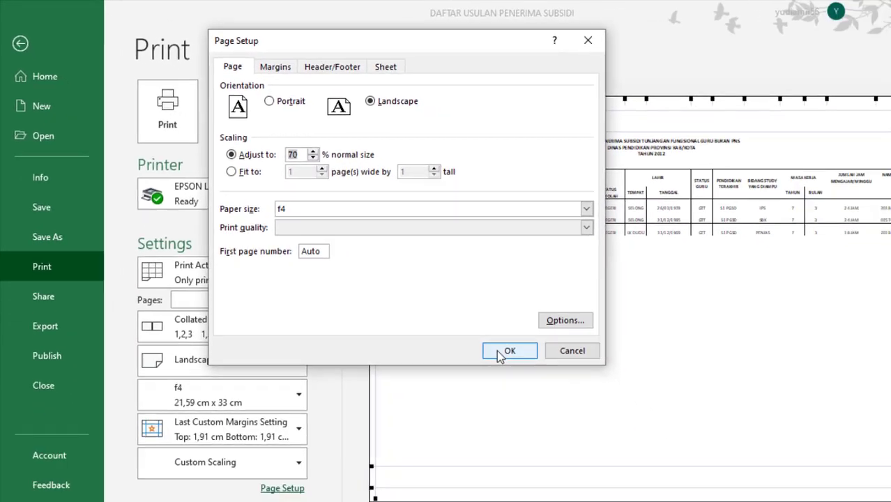
left_click(675, 465)
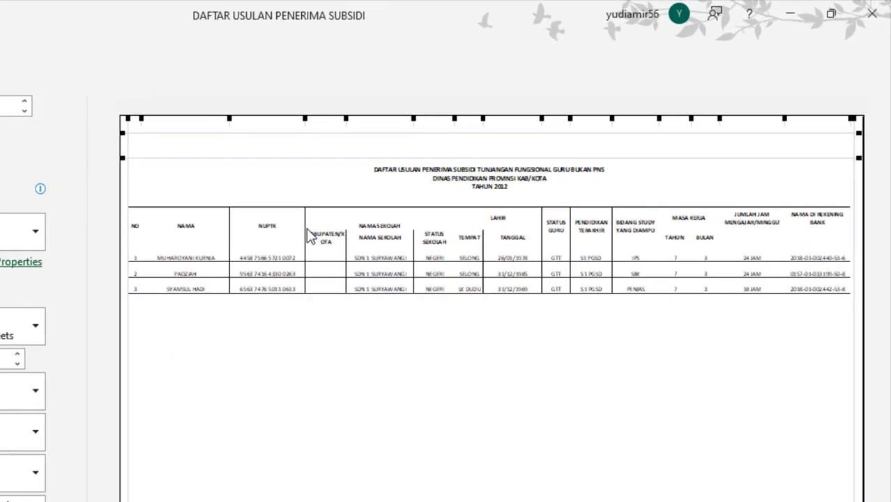
Narrow the NUPTK and NAMA columns in the print preview to fit their contents more closely.
left_click_drag(461, 167, 462, 168)
left_click_drag(287, 235, 271, 235)
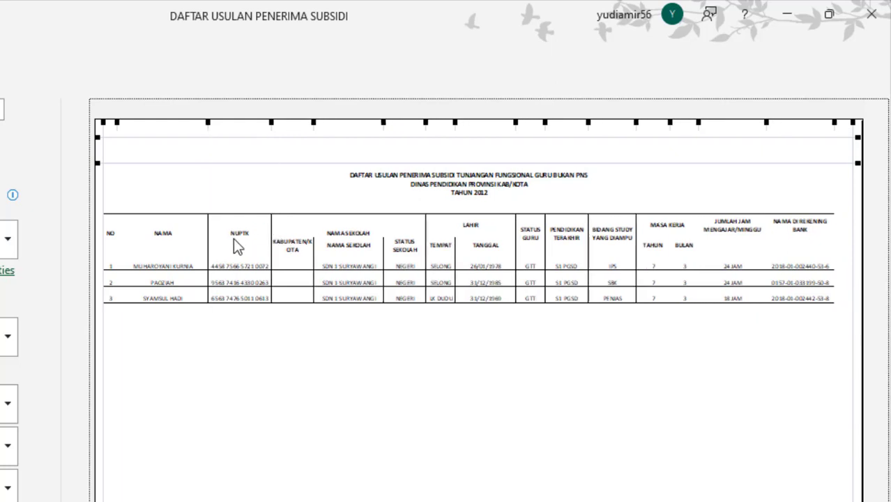
left_click_drag(207, 232, 186, 234)
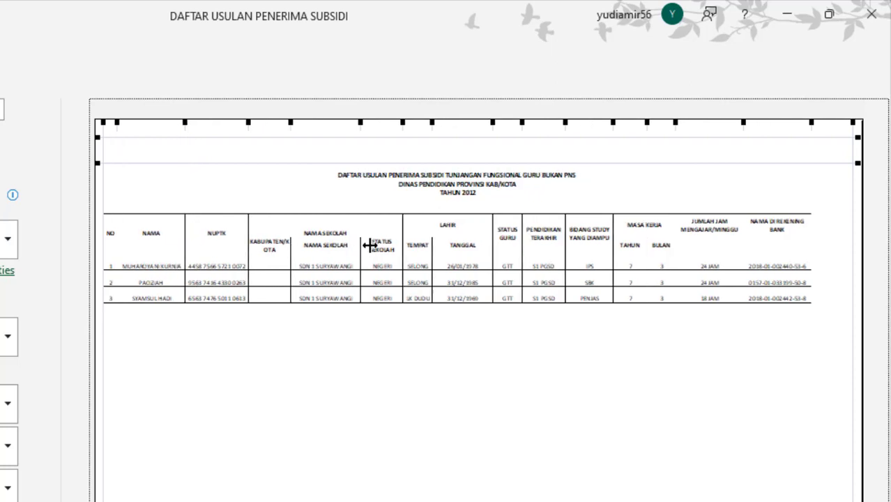
Narrow the NAMA SEKOLAH, STATUS SEKOLAH, TANGGAL and JUMLAH JAM MENGAJAR/MINGGU columns in the print preview to fit their contents more closely.
left_click_drag(361, 250, 387, 232)
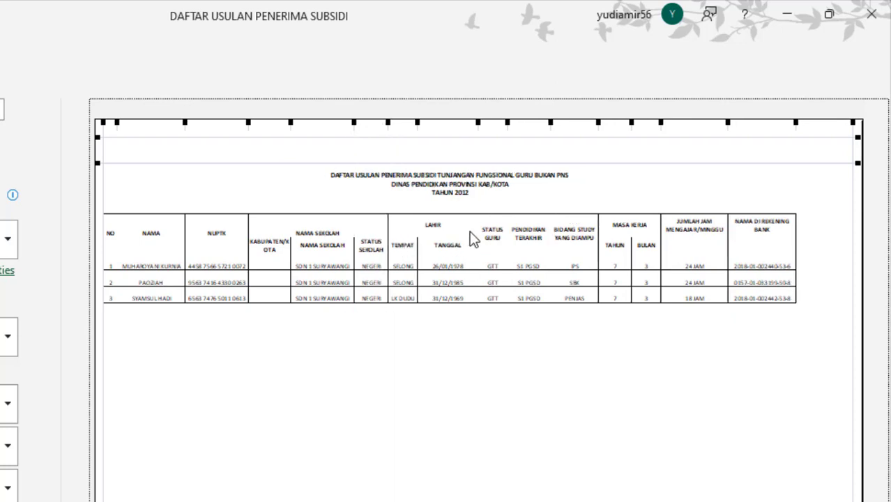
left_click_drag(474, 231, 467, 230)
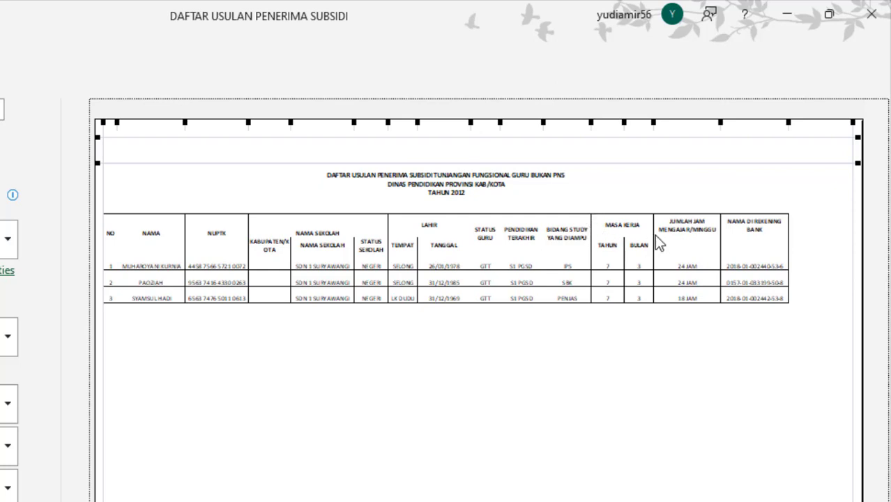
left_click_drag(721, 237, 713, 237)
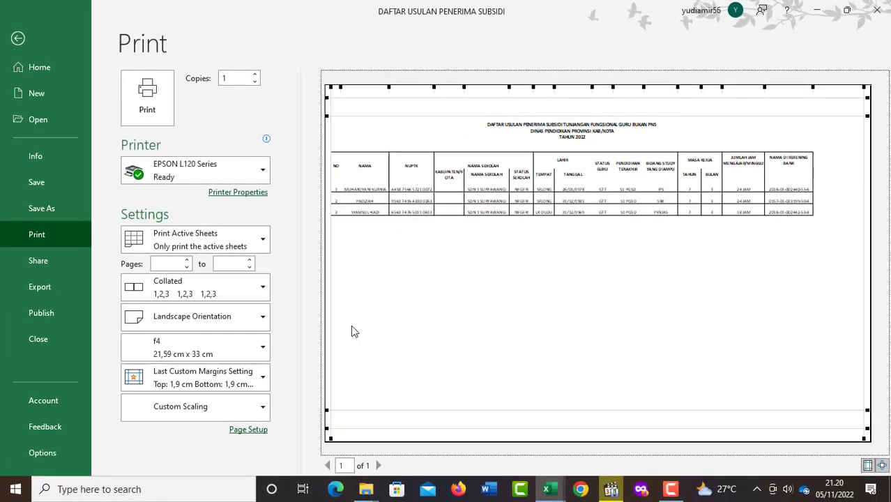
Increase the print scaling to 75% of normal size in the page setup.
left_click(265, 429)
left_click_drag(263, 136, 258, 136)
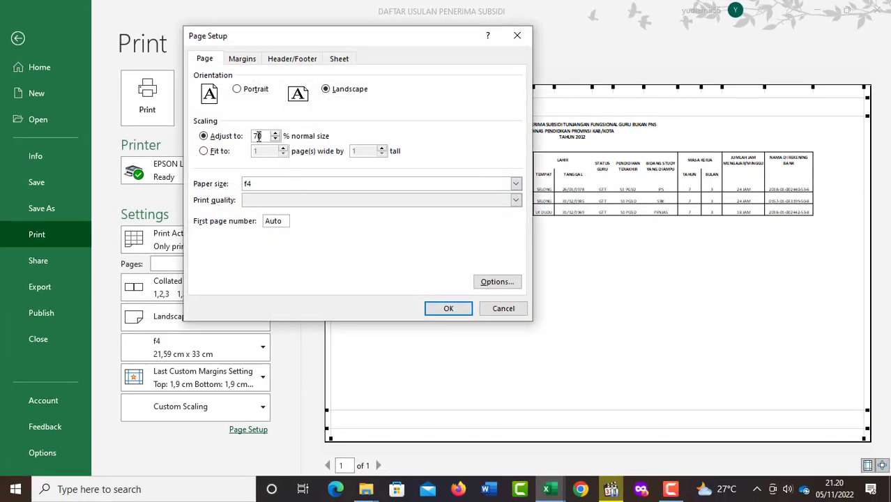
key("Return")
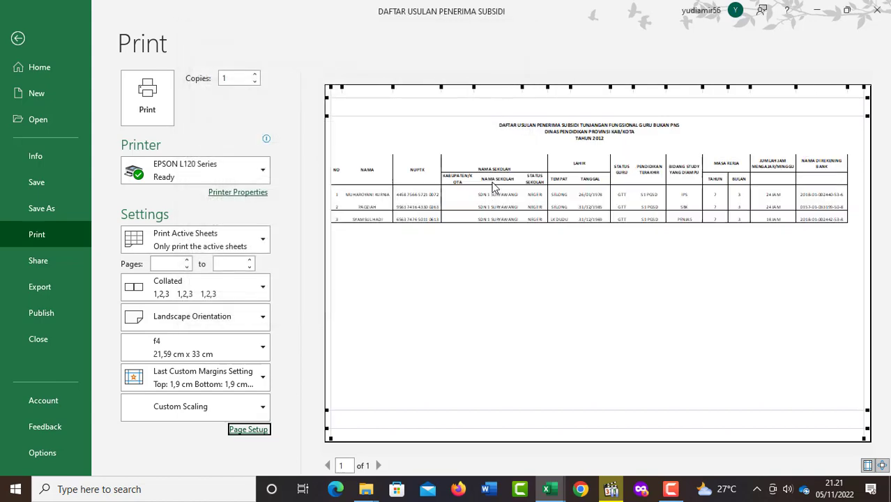
Readjust the scaling percentage in the page setup so the table uses more of the page width.
left_click(250, 430)
left_click(258, 136)
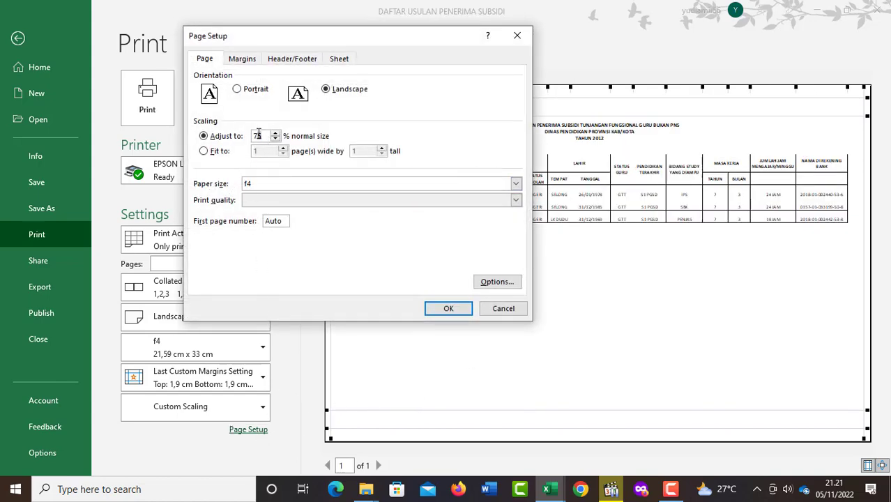
key("Return")
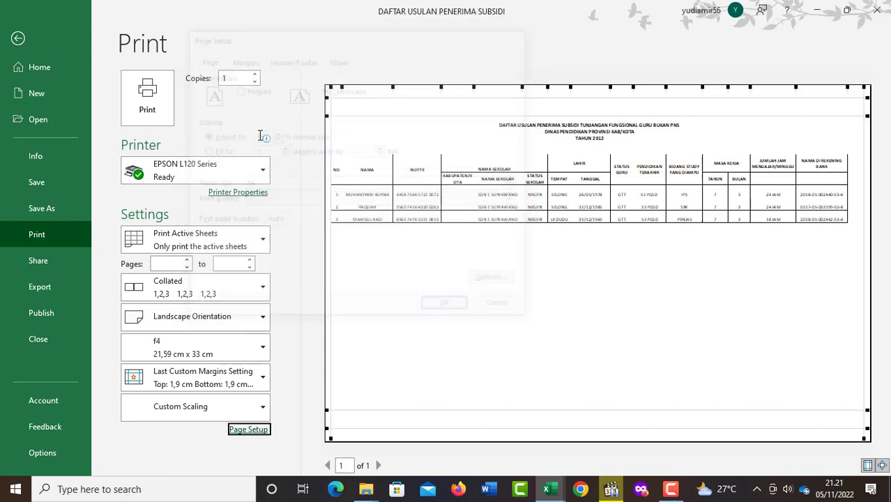